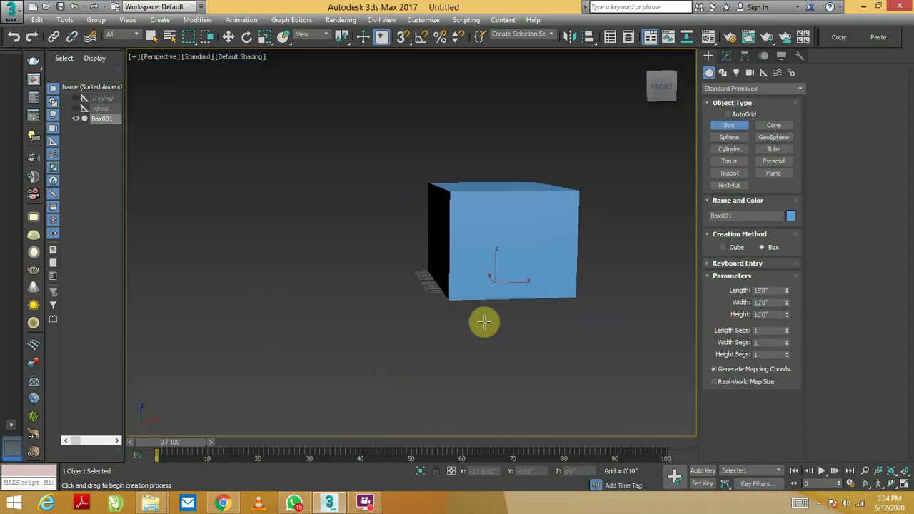
Convert Box001 to Editable Poly and add a Shell modifier to thicken the room walls.
right_click(536, 214)
click(639, 363)
click(750, 90)
click(722, 141)
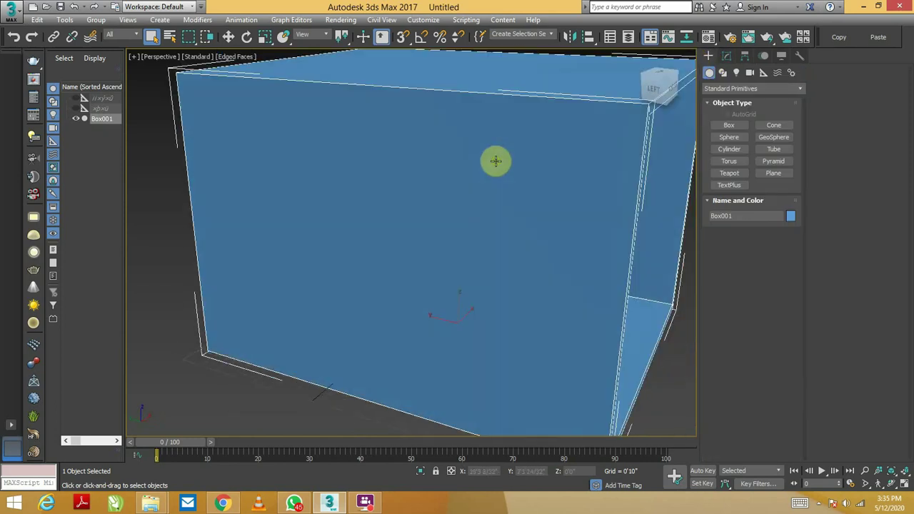
Connect the four selected wall edges with a new edge for the door opening.
click(737, 222)
right_click(472, 304)
click(355, 351)
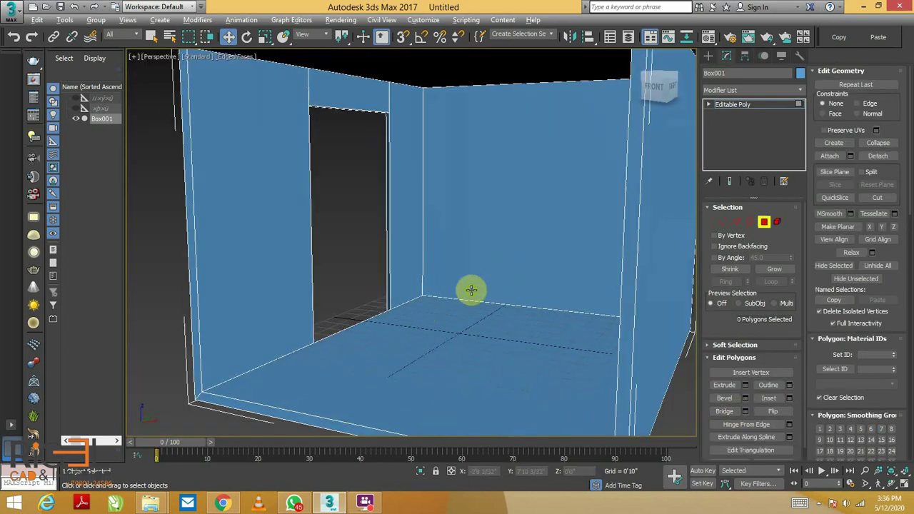
Inset the ceiling polygon to create a 0'4 15/32" recessed border.
right_click(510, 212)
click(429, 236)
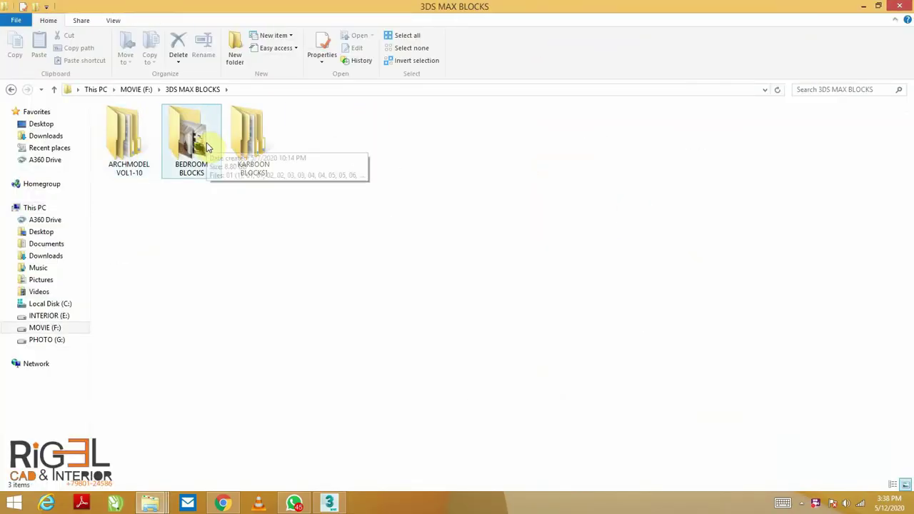
Browse from the 3DS MAX BLOCKS furniture folder into the bed models folder.
double_click(254, 140)
double_click(122, 140)
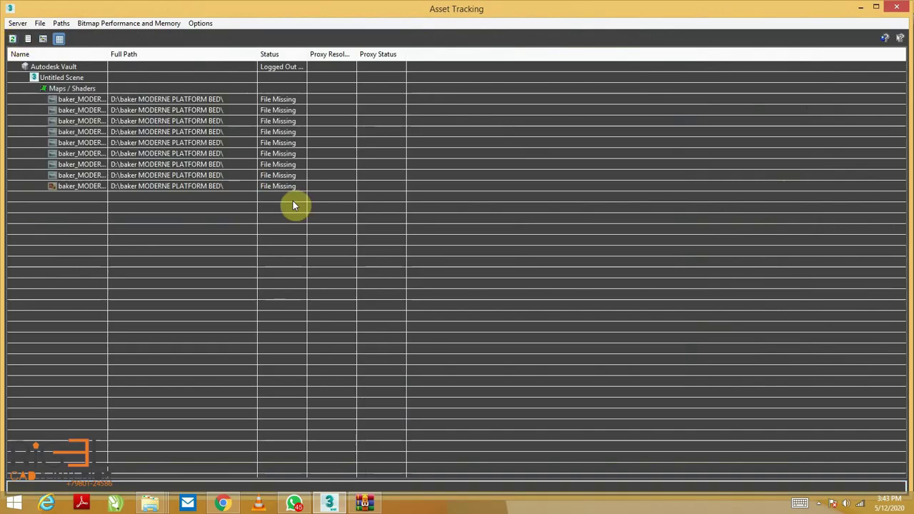
Repath all missing bed texture maps to the ded folder in Asset Tracking.
drag(282, 185, 278, 102)
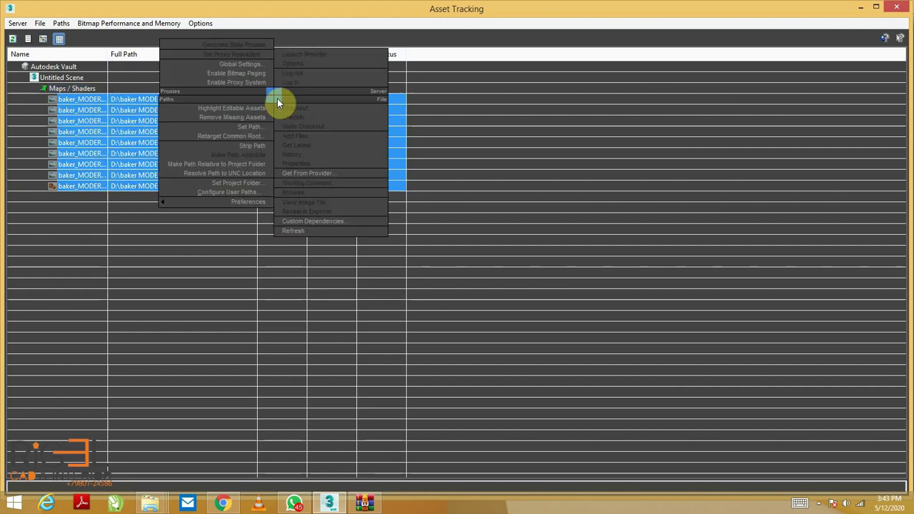
right_click(253, 151)
click(285, 164)
click(555, 206)
scroll(715, 294, up, 5)
double_click(536, 200)
click(695, 463)
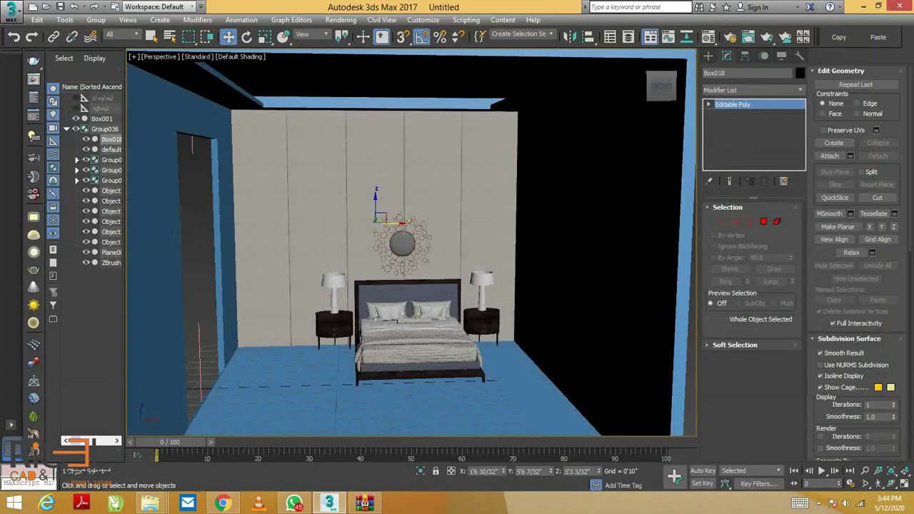
click(709, 56)
Draw a sliding door unit along the wall as the window, then select the room box.
click(756, 88)
click(715, 147)
click(773, 125)
drag(343, 391, 483, 402)
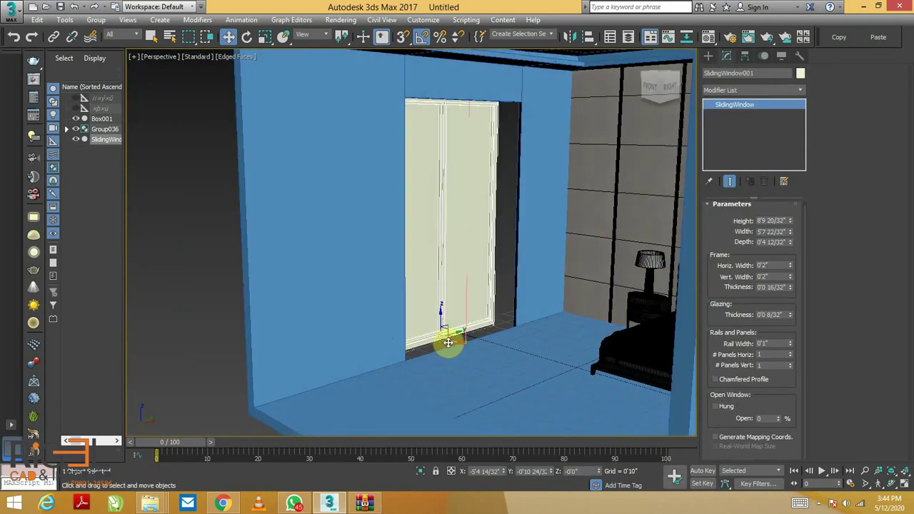
scroll(448, 343, up, 4)
key(r)
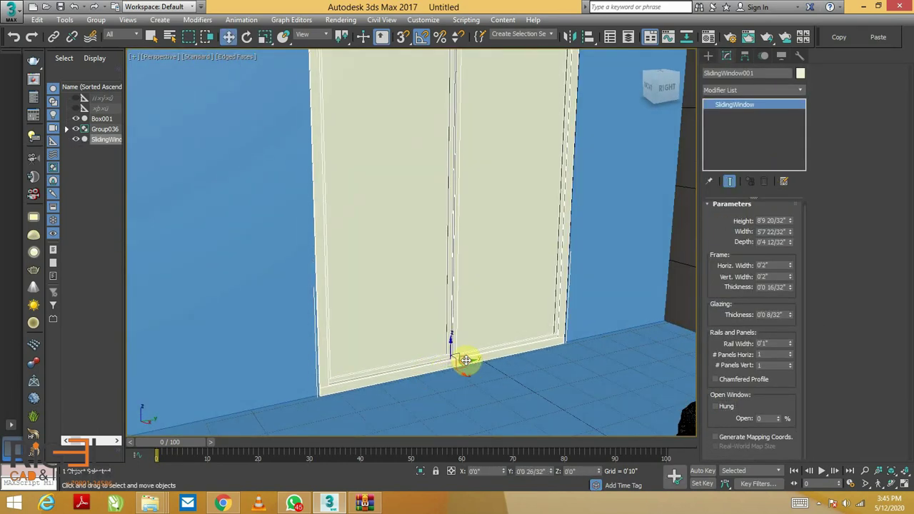
click(468, 360)
scroll(555, 302, down, 6)
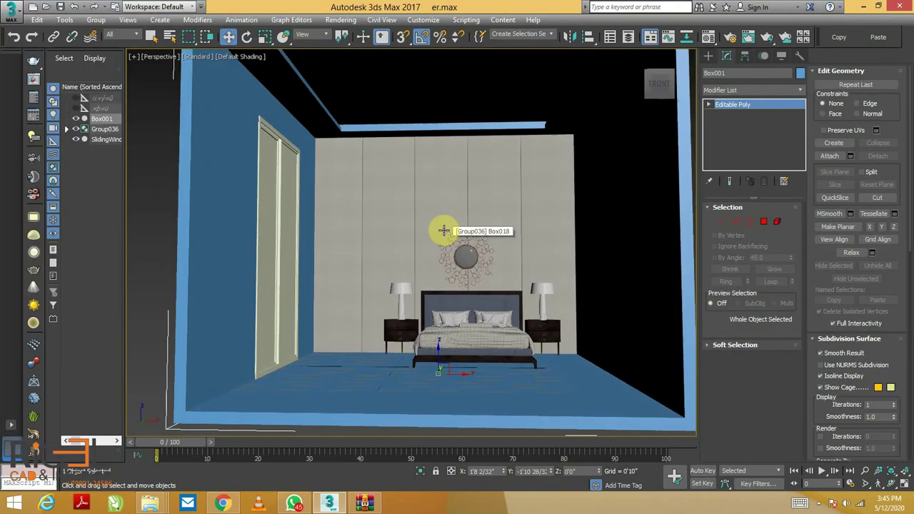
Make a VRayMtl and load the Marble_Beige tile bitmap from MATERIALS for the floor.
scroll(479, 245, up, 2)
key(m)
click(212, 196)
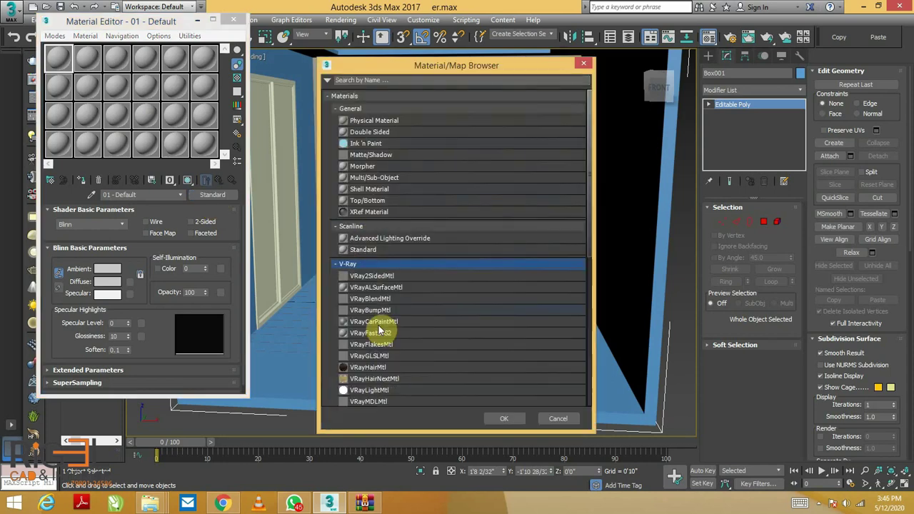
double_click(375, 317)
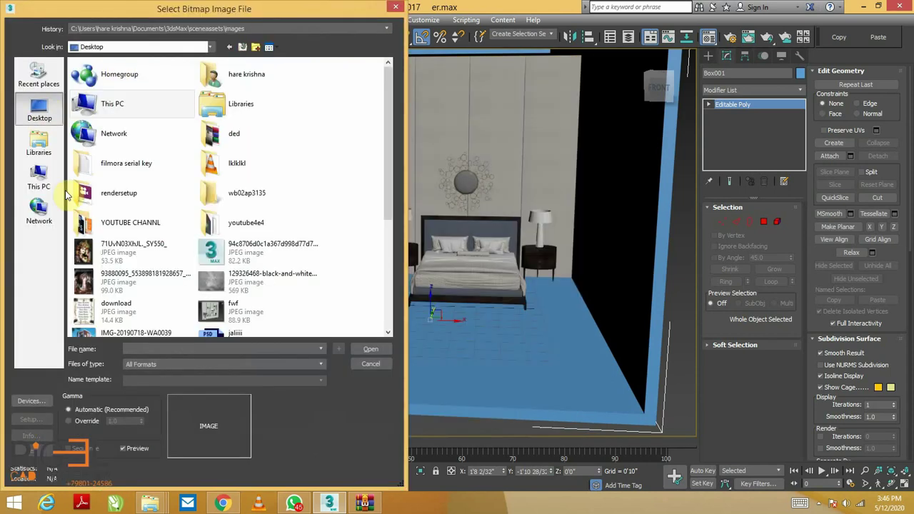
double_click(86, 127)
drag(400, 178, 390, 204)
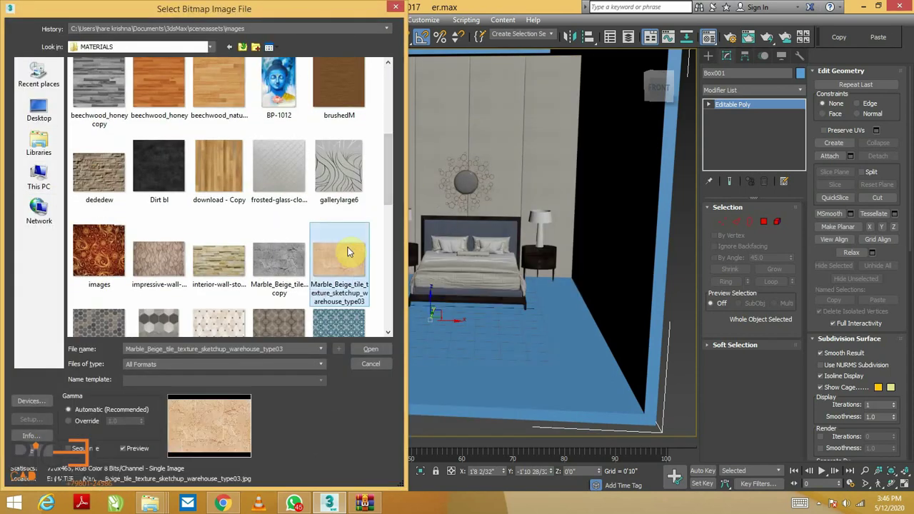
double_click(340, 257)
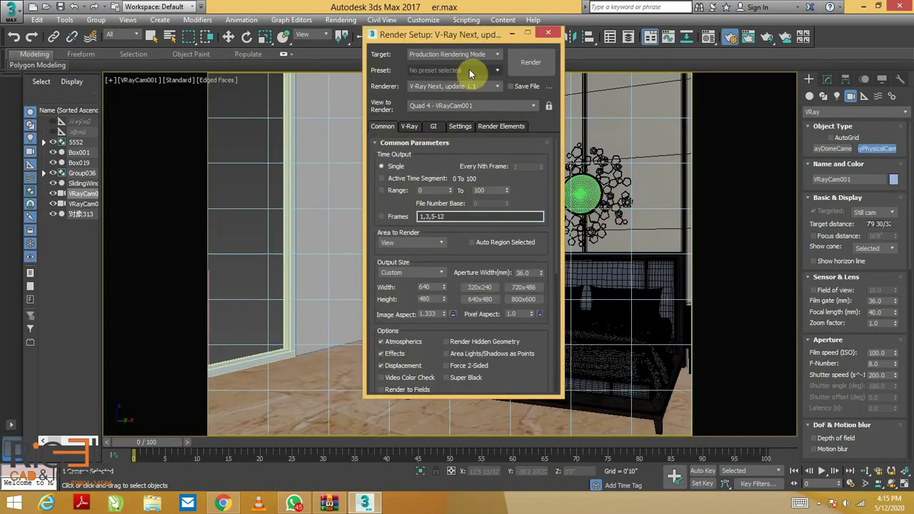
Check the global illumination settings and test-render the maximized camera view.
click(434, 126)
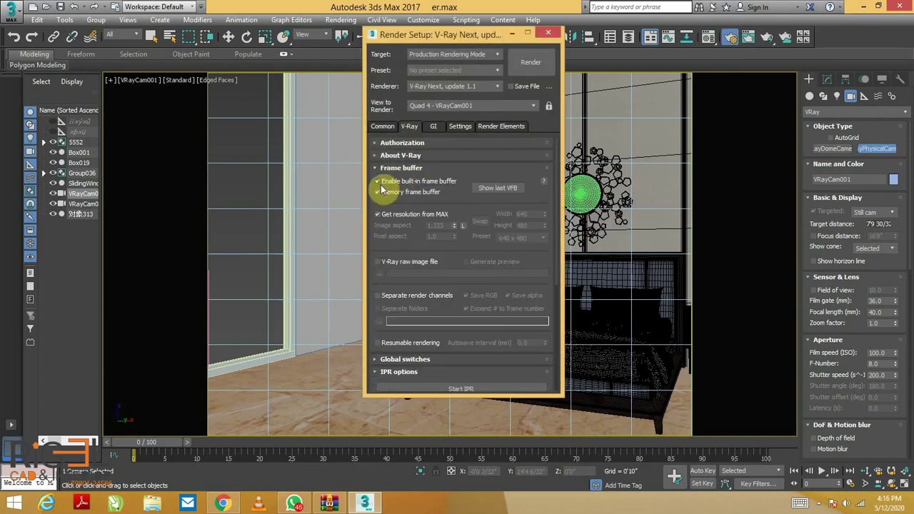
scroll(848, 290, up, 3)
scroll(808, 315, down, 6)
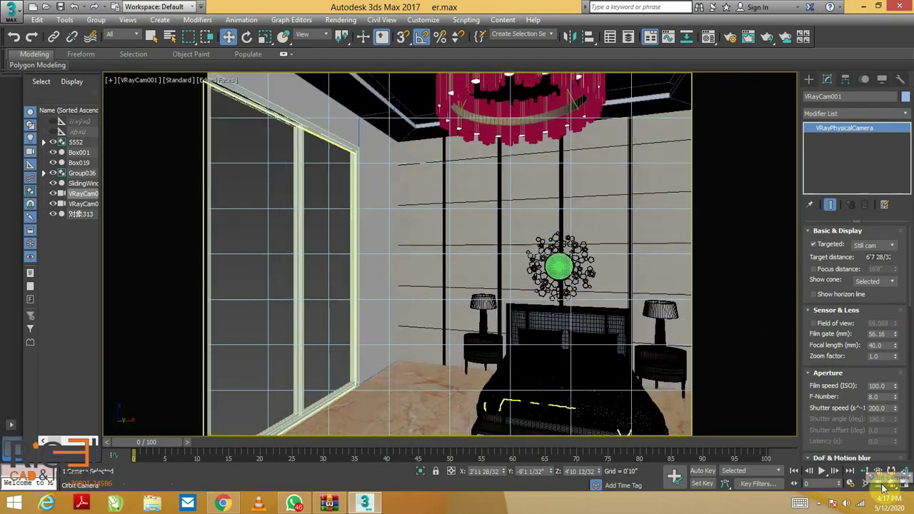
key(alt+w)
key(shift+q)
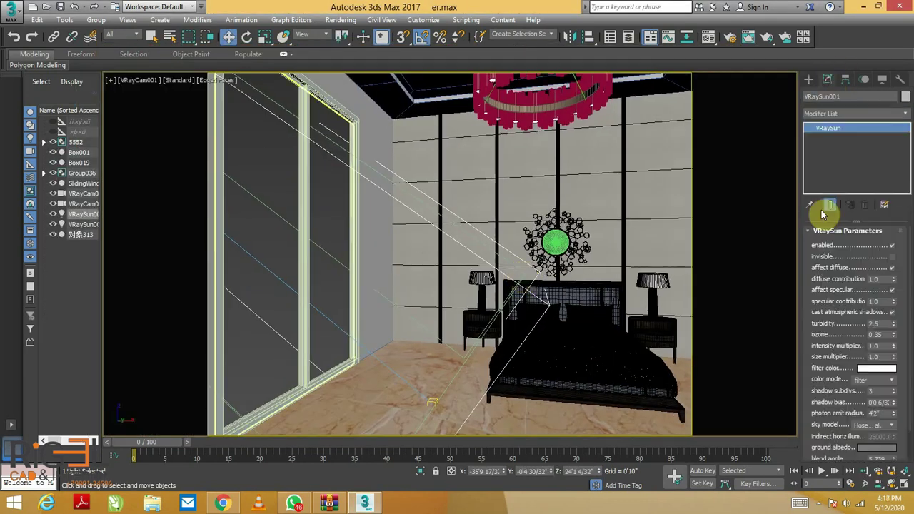
Set the render output width to 720, then select the ceiling cove polygon in perspective.
text(720)
key(Return)
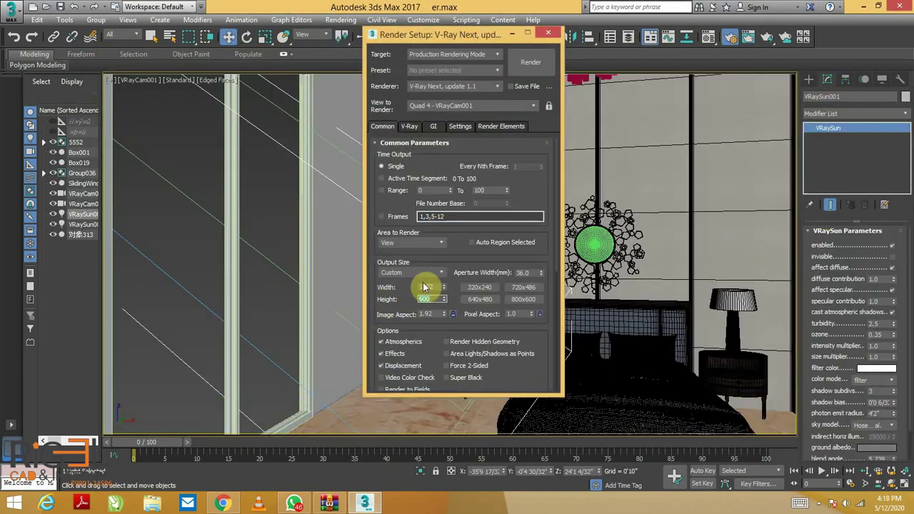
click(548, 32)
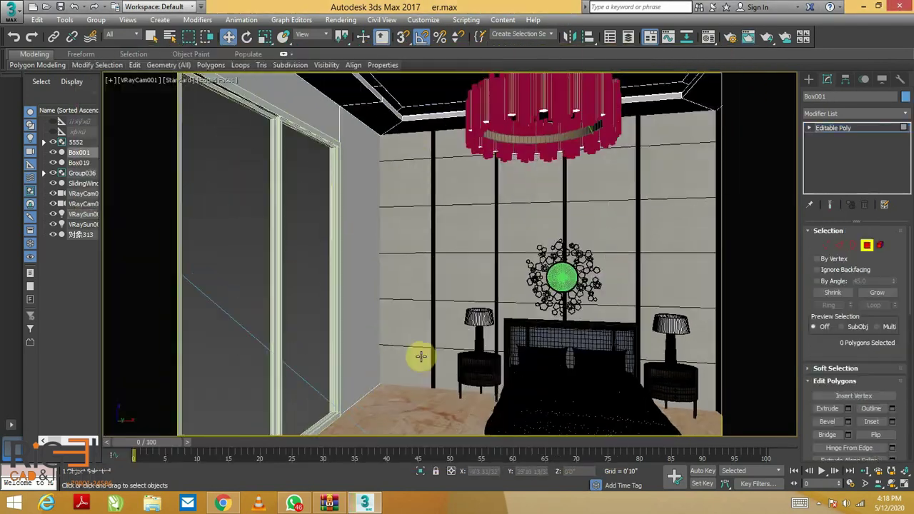
key(p)
click(438, 167)
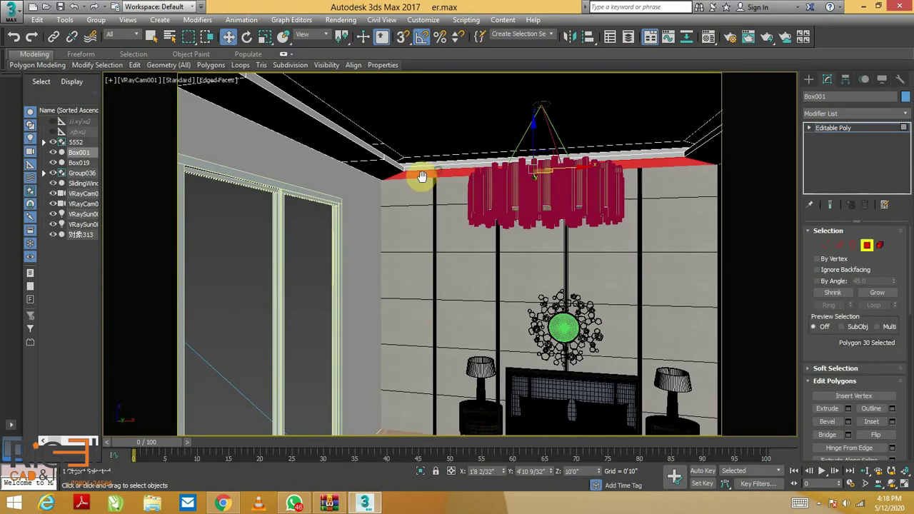
Zoom the view in on the ceiling cove area.
scroll(437, 174, up, 3)
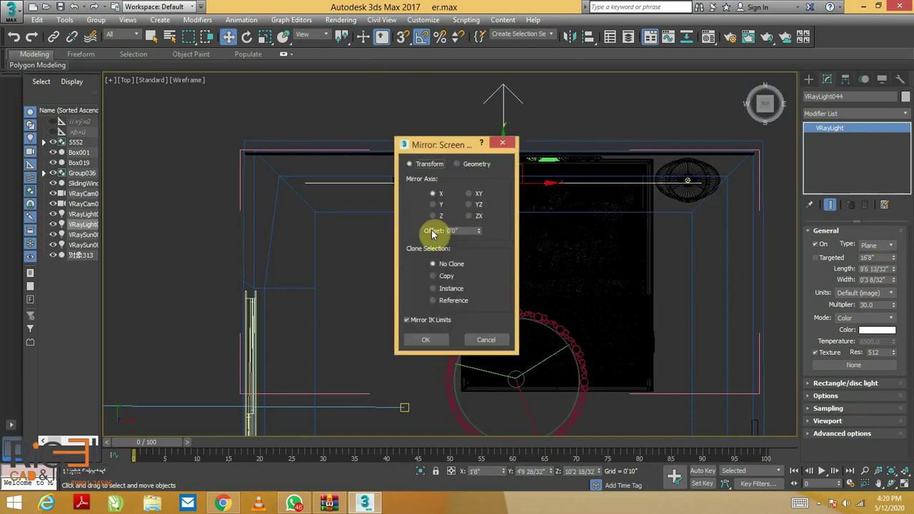
Scale and rotate the V-Ray plane lights in the top view.
scroll(505, 158, down, 3)
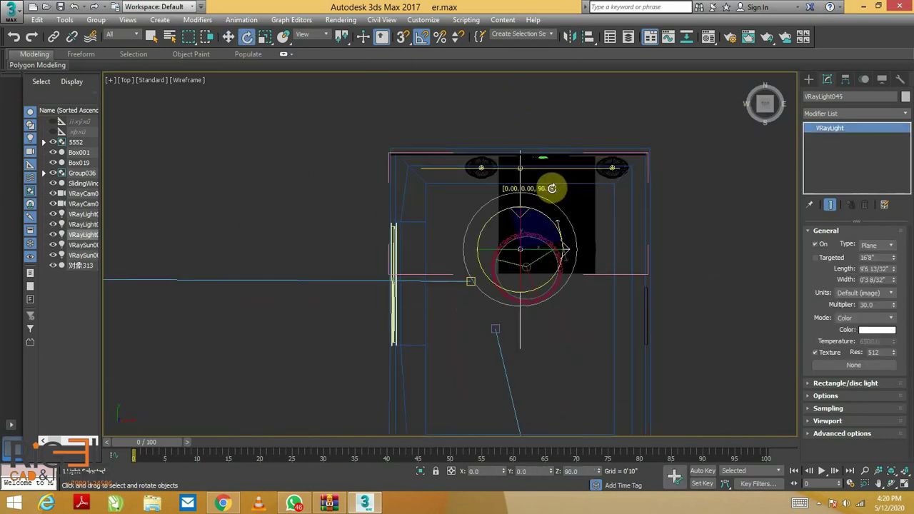
key(r)
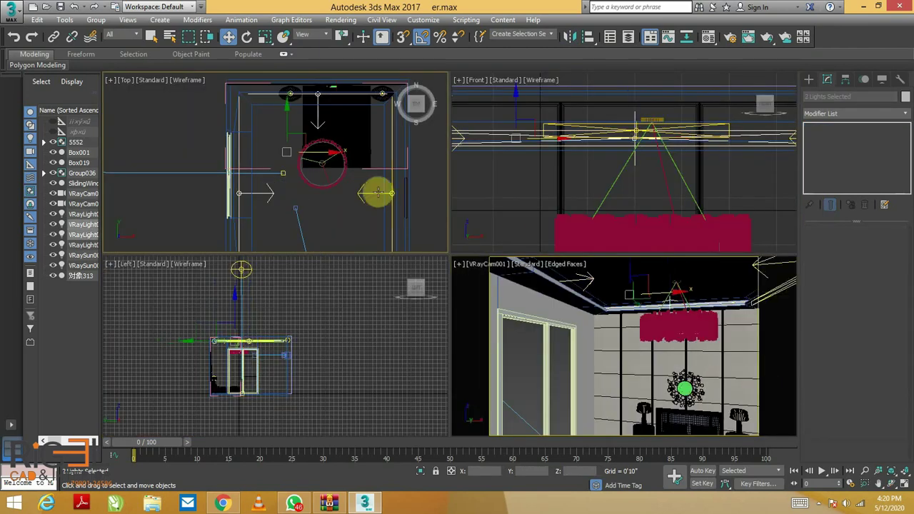
click(371, 198)
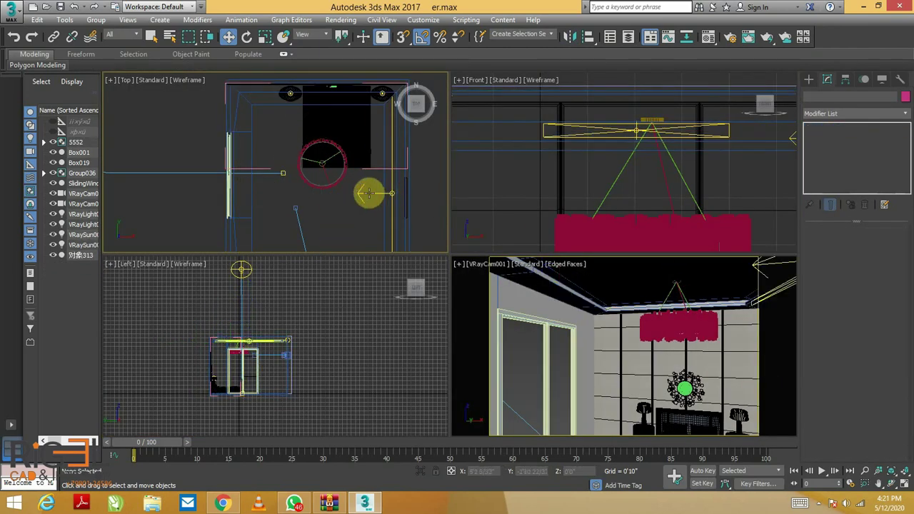
scroll(333, 163, down, 3)
key(e)
Select VRaySun001, maximize and orbit the camera view toward the bed wall, and test-render.
click(281, 237)
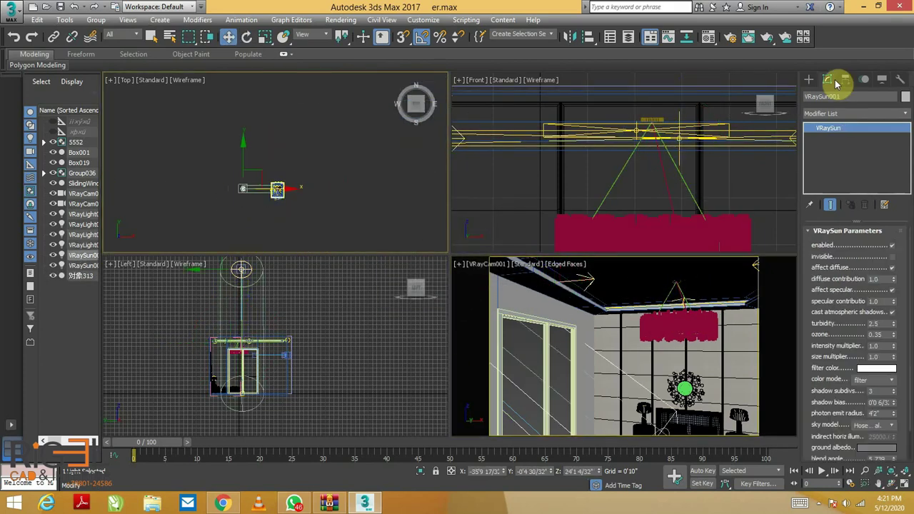
key(alt+w)
mouse_move(551, 147)
alt+middle_down()
mouse_move(576, 262)
mouse_move(645, 377)
mouse_move(618, 315)
mouse_move(616, 288)
alt+middle_up()
key(shift+q)
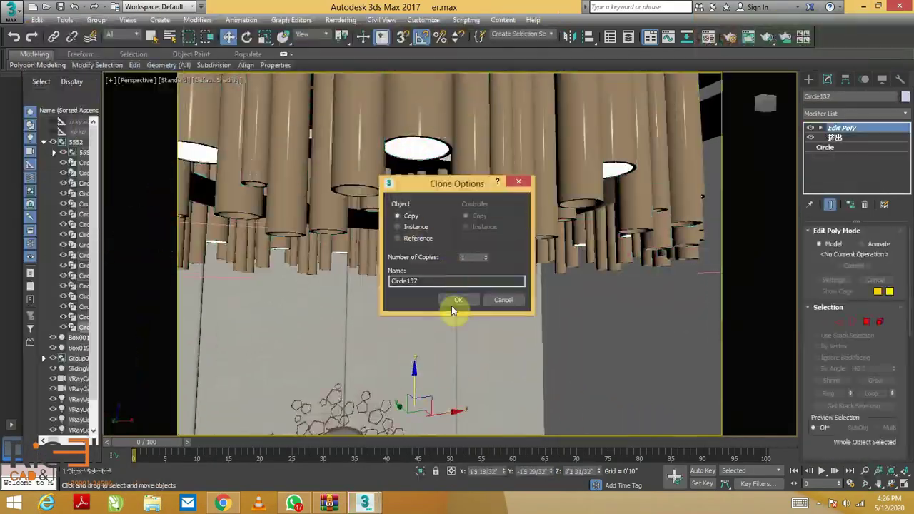
Clone a light disc onto the chandelier, close its group, and select the chandelier pieces.
click(458, 301)
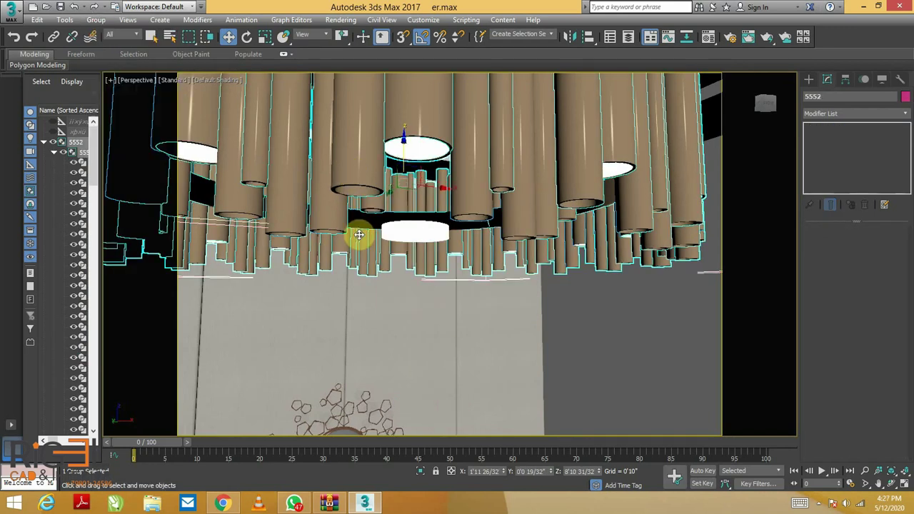
click(115, 88)
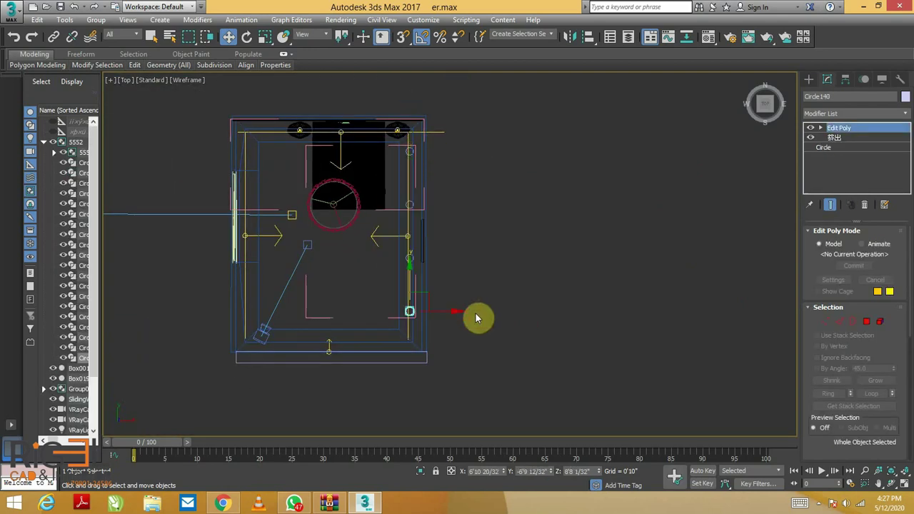
shift+drag(467, 316, 306, 327)
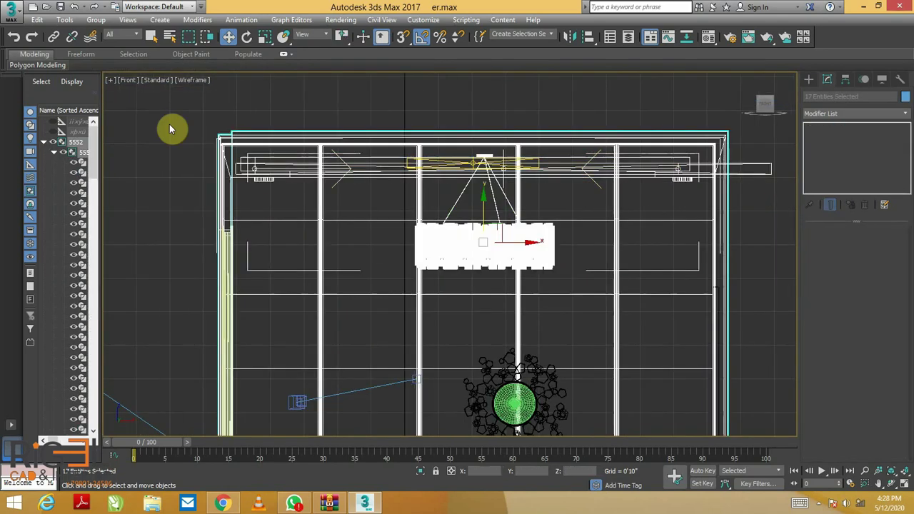
drag(791, 170, 790, 167)
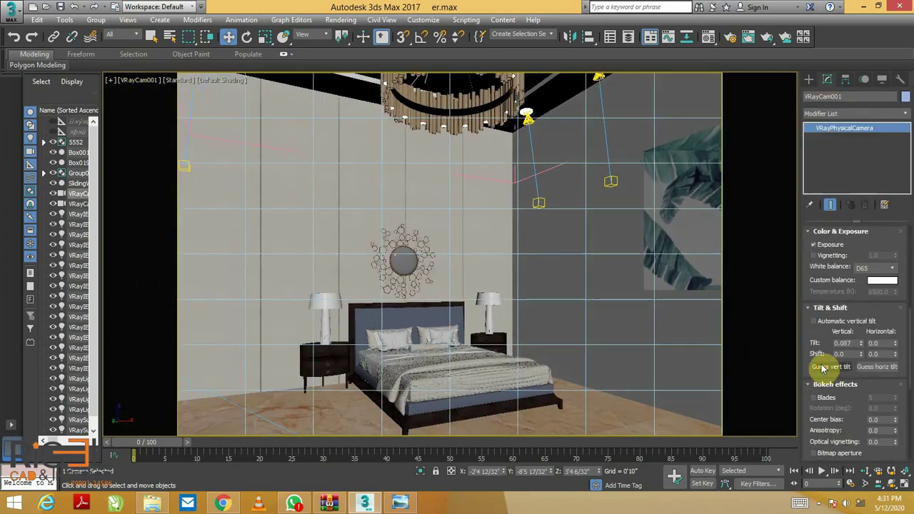
Raise the VRayIES002 intensity to 58210 lm and re-render the camera view.
key(shift+q)
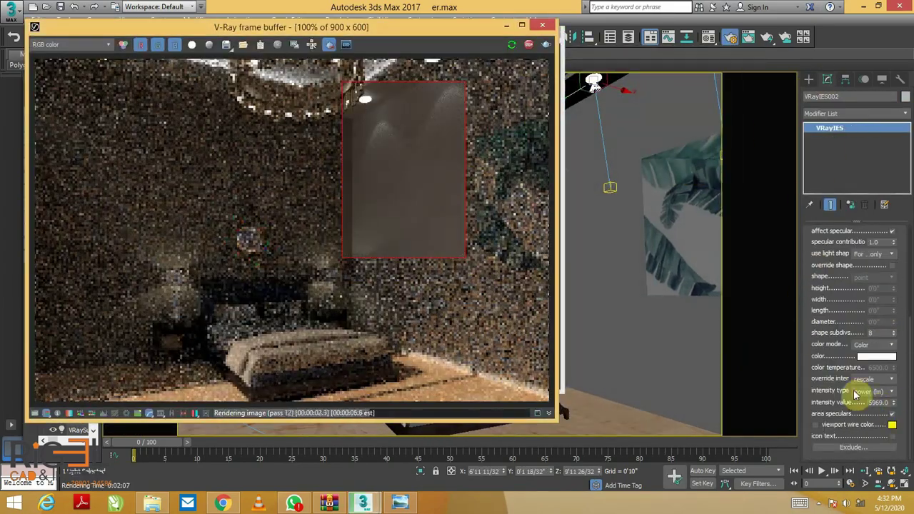
drag(893, 403, 892, 347)
key(shift+q)
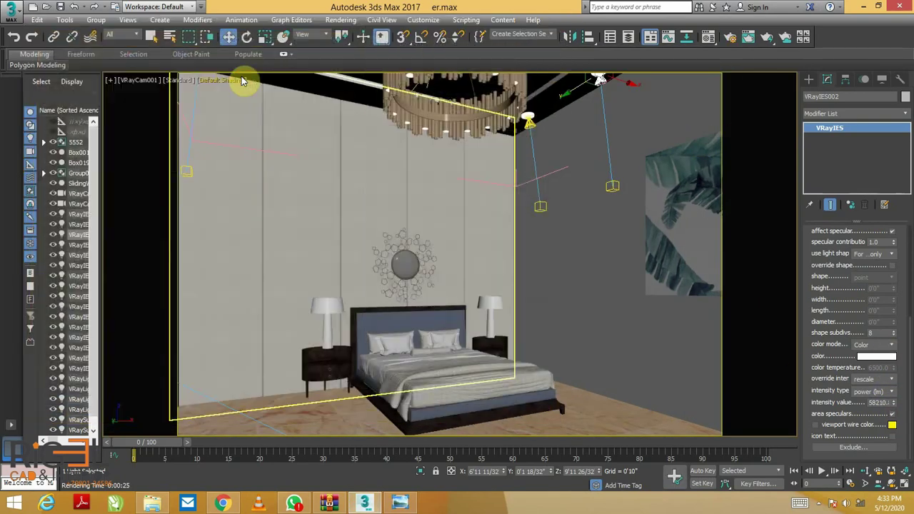
Run a quick V-Ray test render from the render settings and zoom in to inspect its noise.
key(F10)
scroll(418, 219, up, 3)
click(401, 149)
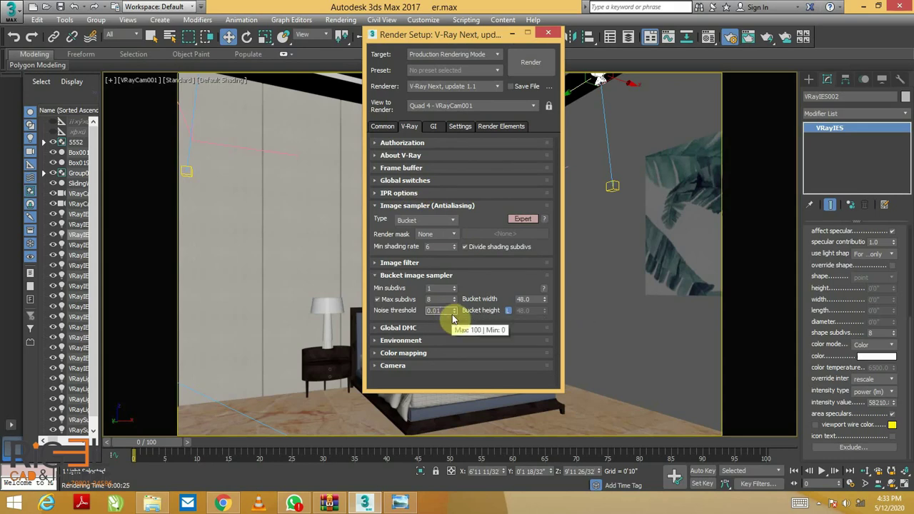
click(530, 62)
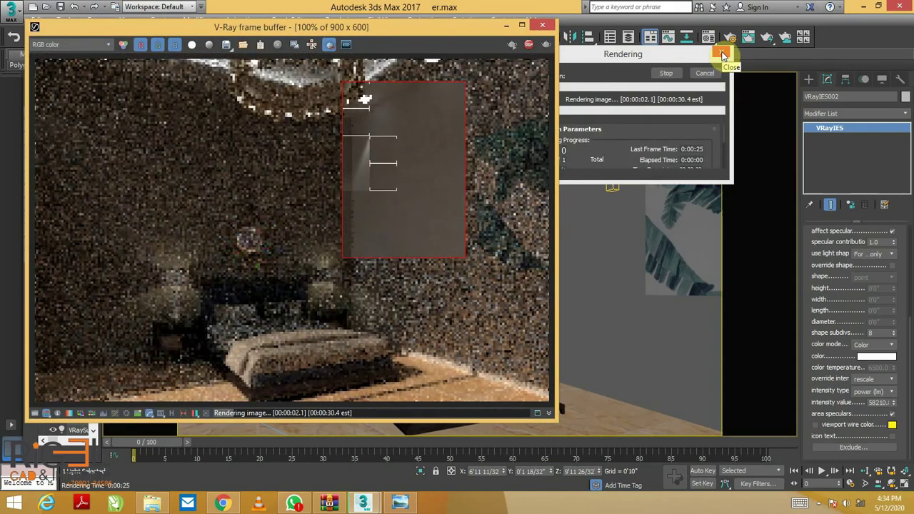
click(721, 57)
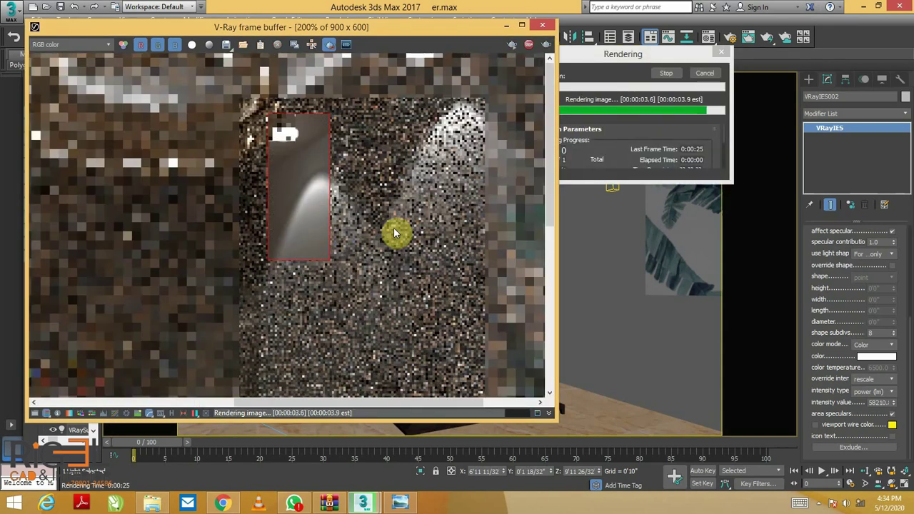
click(533, 60)
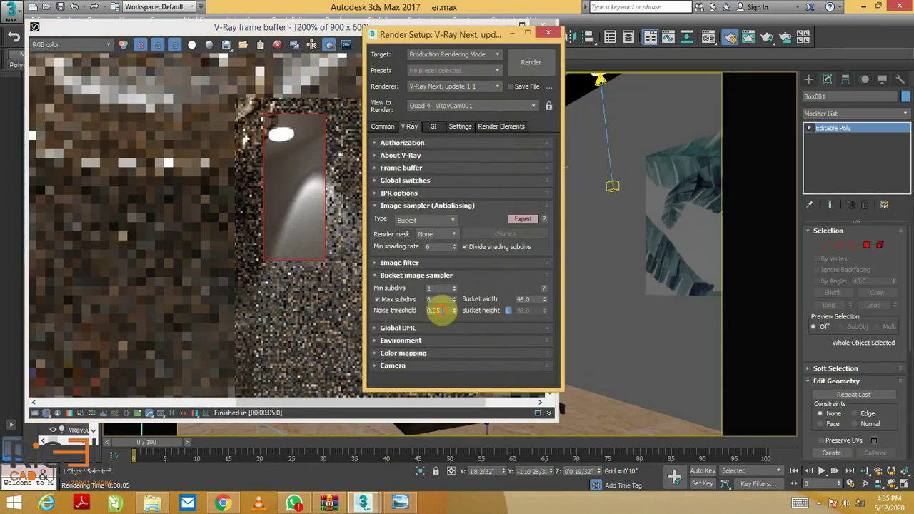
Choose a different irradiance map preset in the global illumination settings.
click(532, 62)
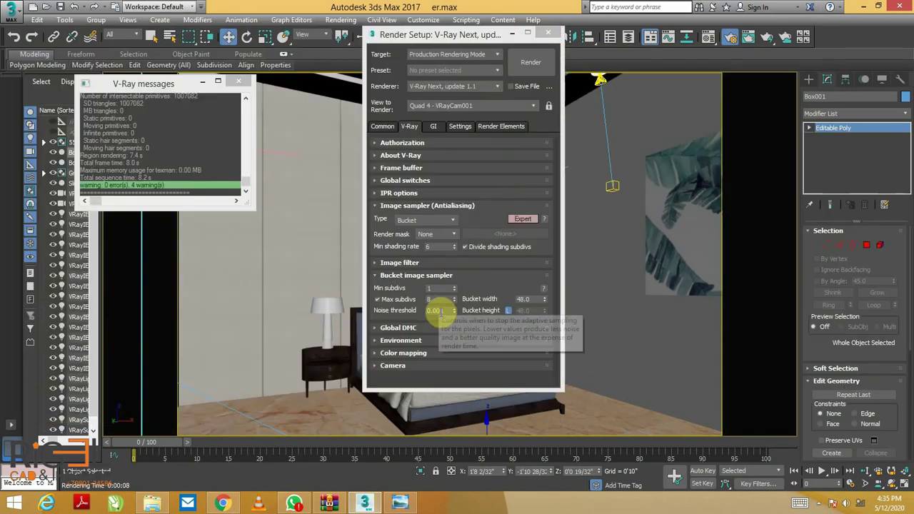
click(433, 126)
click(457, 281)
click(440, 320)
Set the Color mapping type to Gamma correction and re-render.
click(409, 126)
scroll(443, 293, down, 5)
scroll(443, 293, down, 5)
click(424, 299)
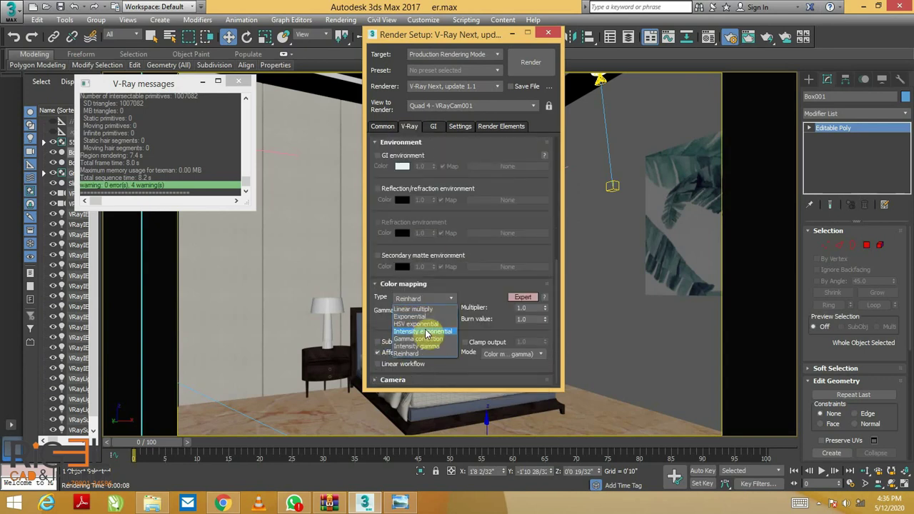
click(412, 353)
scroll(378, 241, up, 5)
click(531, 62)
Launch a fresh 900 × 600 render of the bedroom from VRayCam001.
scroll(404, 122, up, 1)
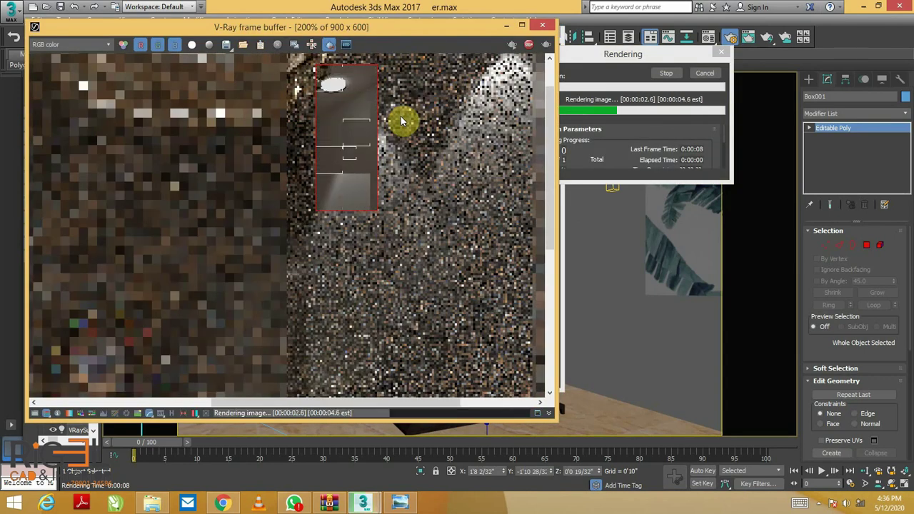
click(540, 28)
scroll(442, 286, up, 5)
click(531, 62)
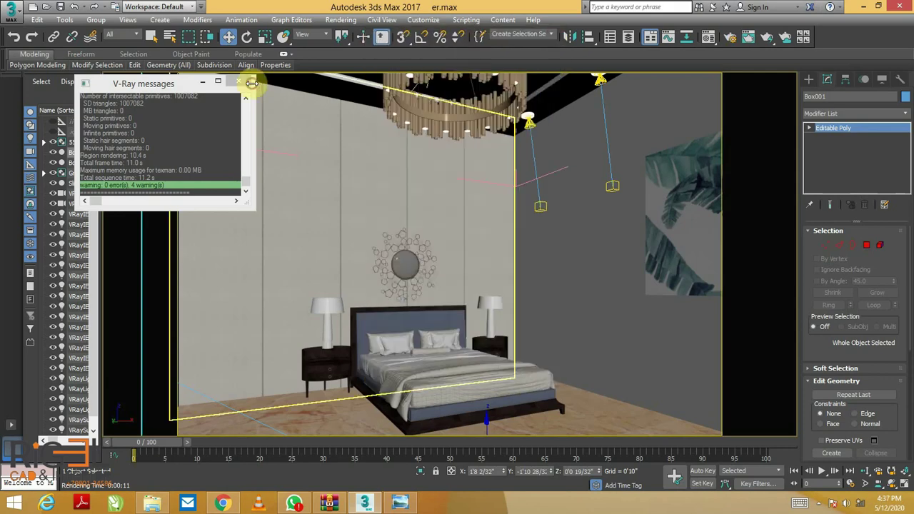
scroll(384, 221, down, 1)
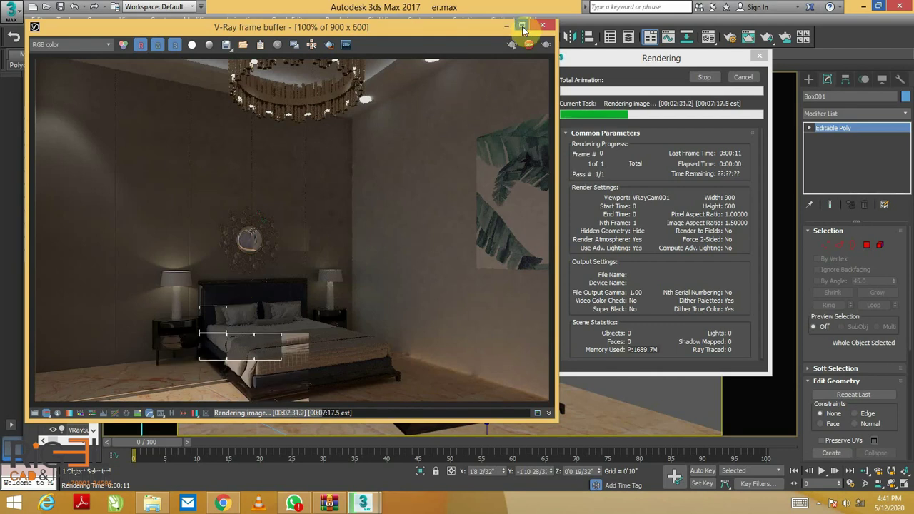
Enlarge the frame buffer and apply exposure 1.34, contrast 0.12 and white balance 6777.
click(522, 26)
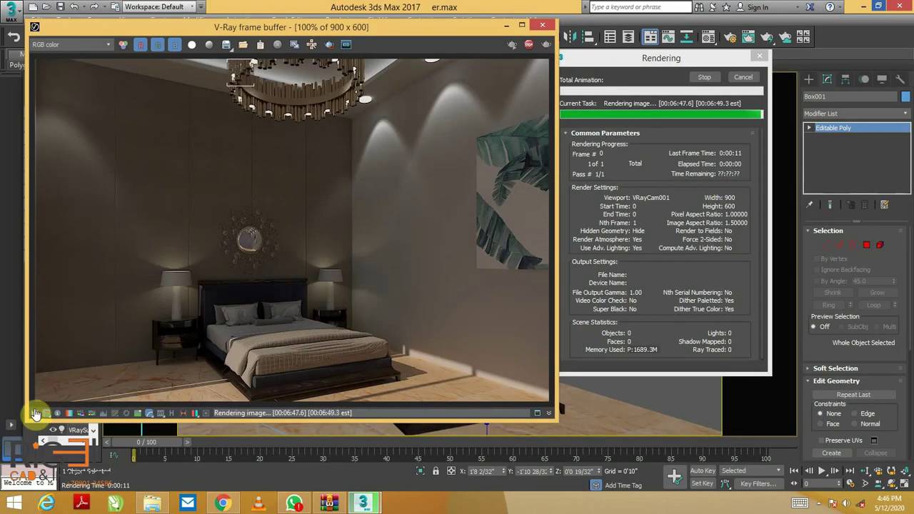
drag(649, 84, 659, 84)
drag(639, 123, 648, 123)
click(565, 141)
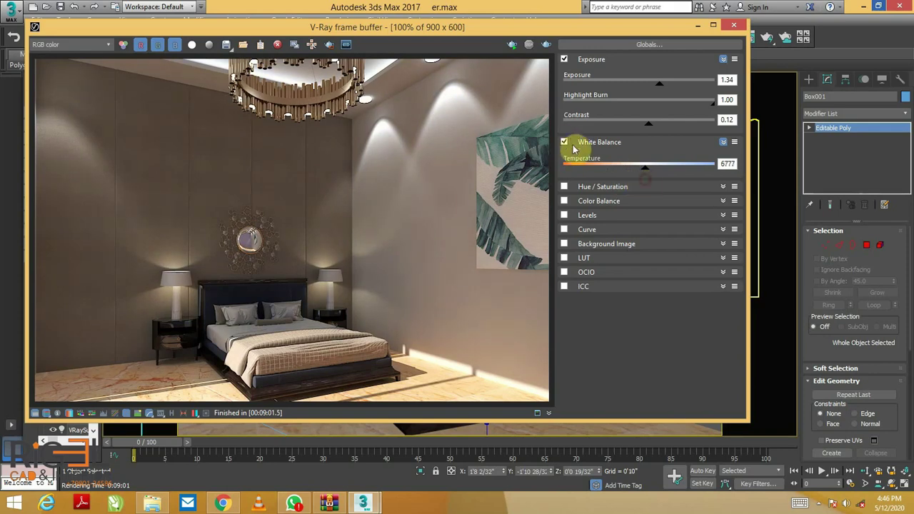